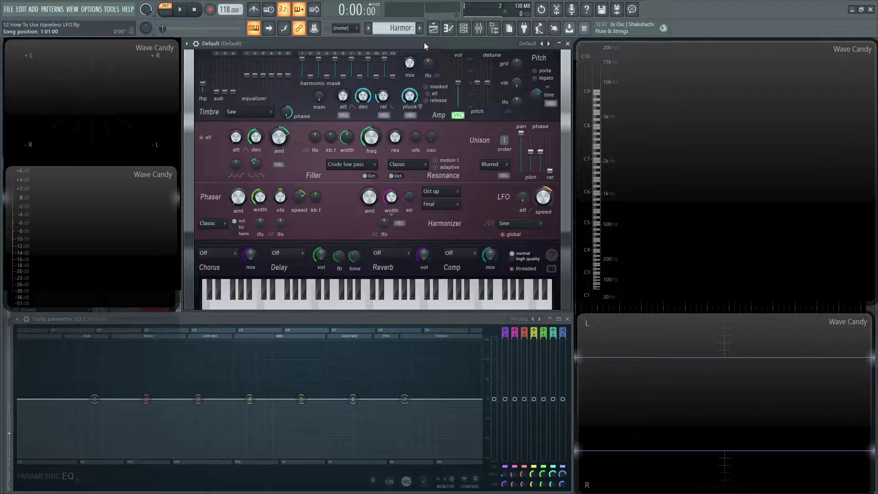
Load the Default preset in Harmless and play a note to audition the Sine LFO on pitch.
{"action": "left_click", "coordinate": [528, 43]}
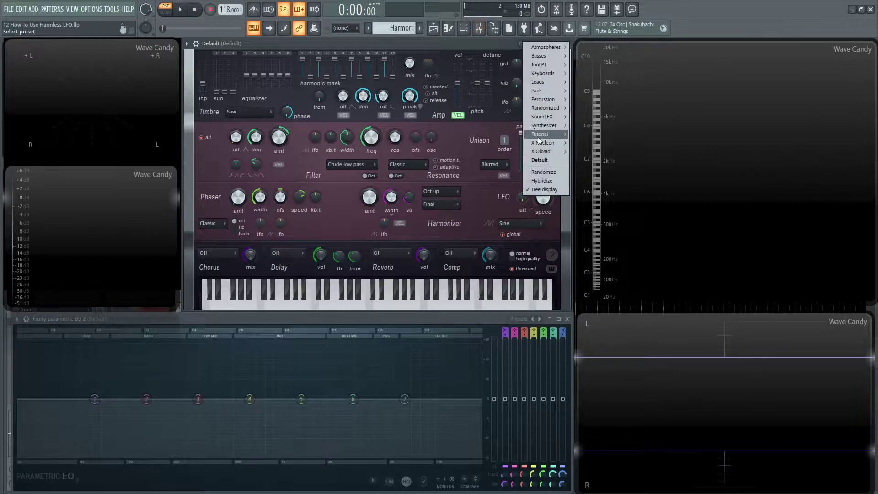
{"action": "left_click", "coordinate": [539, 161]}
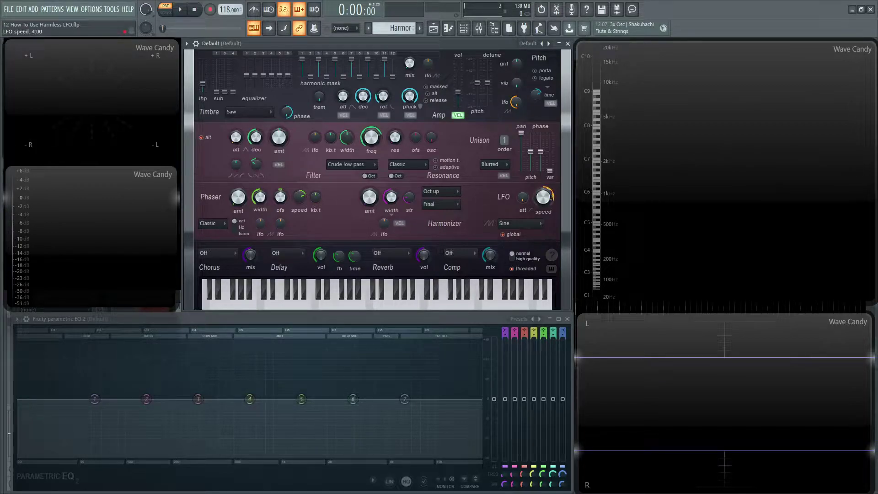
{"action": "key", "text": "d"}
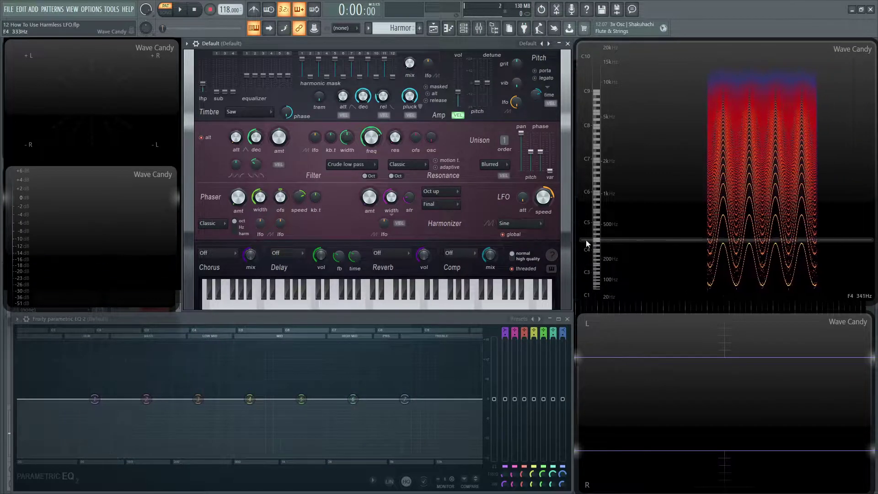
Audition the Smooth saw and Smooth pulse LFO shapes by playing a D#4 note with each.
{"action": "scroll", "coordinate": [527, 223], "scroll_direction": "down", "scroll_amount": 1}
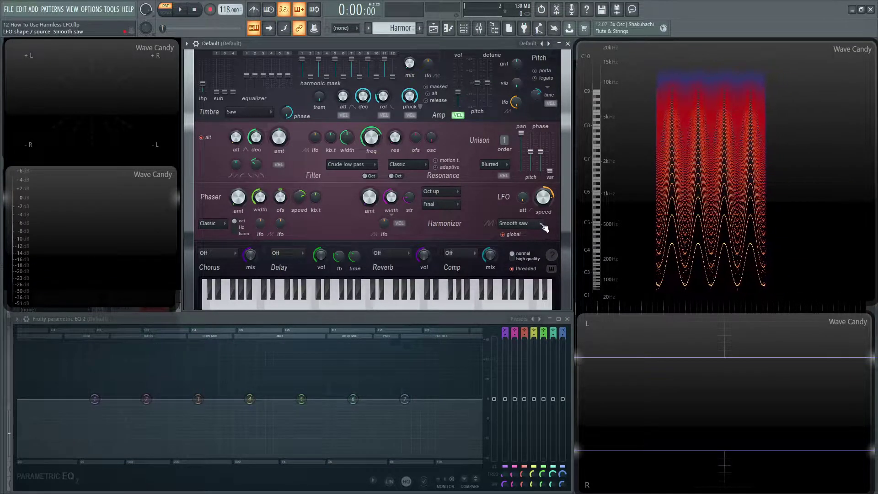
{"action": "key", "text": "d"}
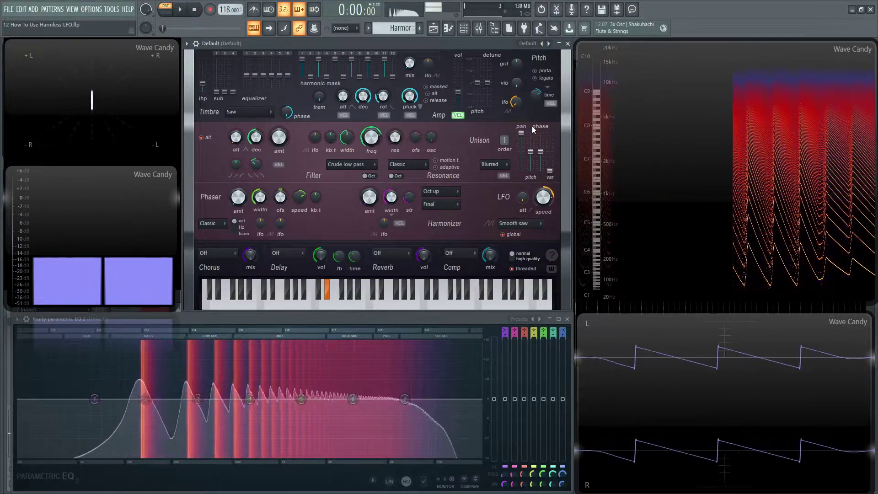
{"action": "scroll", "coordinate": [527, 225], "scroll_direction": "down", "scroll_amount": 1}
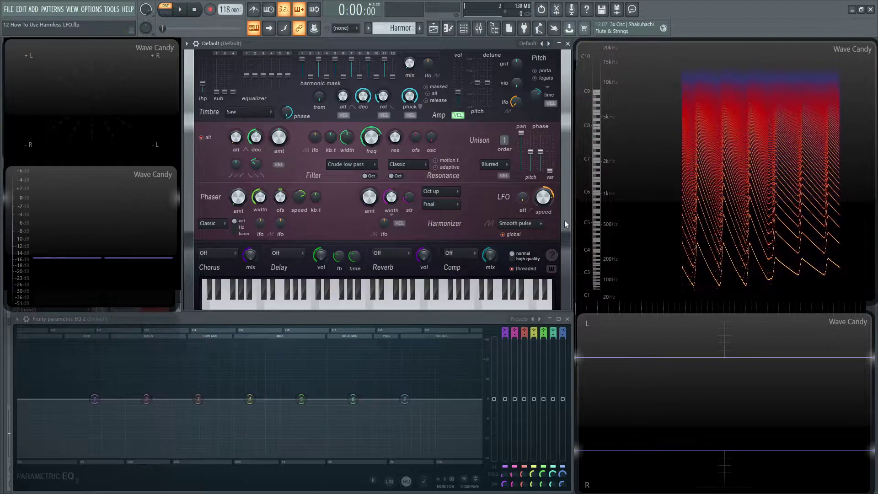
{"action": "key", "text": "d"}
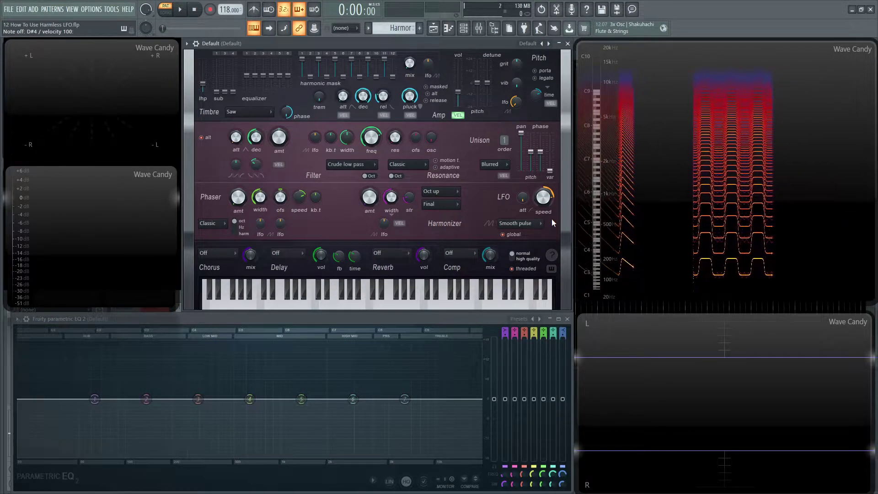
Audition the Saw and Pulse LFO shapes, playing D#4 with both and C#4 with Pulse.
{"action": "scroll", "coordinate": [534, 223], "scroll_direction": "down", "scroll_amount": 1}
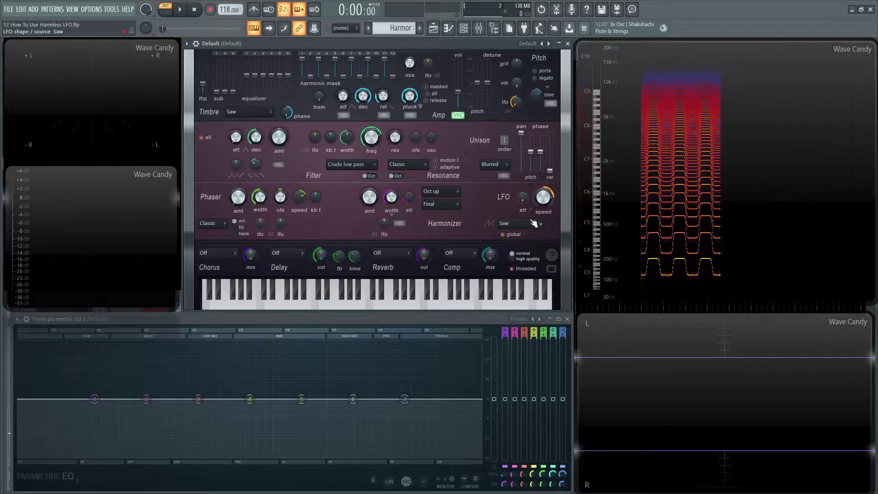
{"action": "key", "text": "d"}
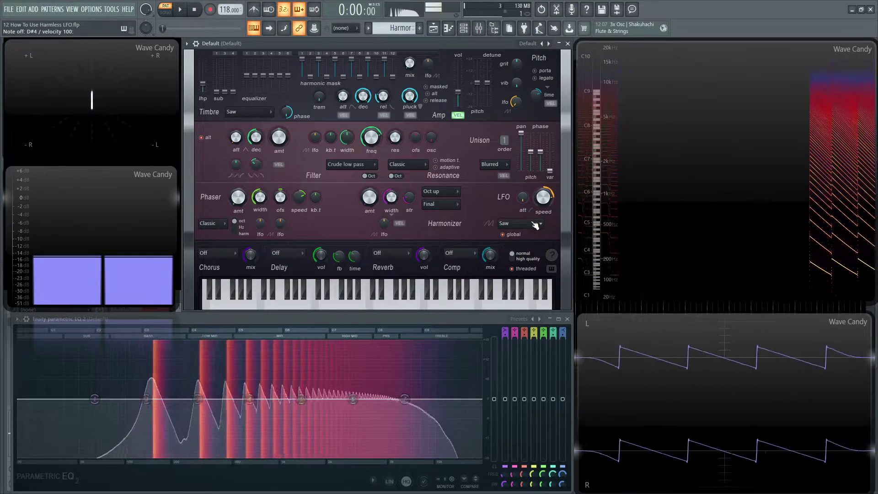
{"action": "scroll", "coordinate": [535, 225], "scroll_direction": "down", "scroll_amount": 1}
{"action": "key", "text": "d"}
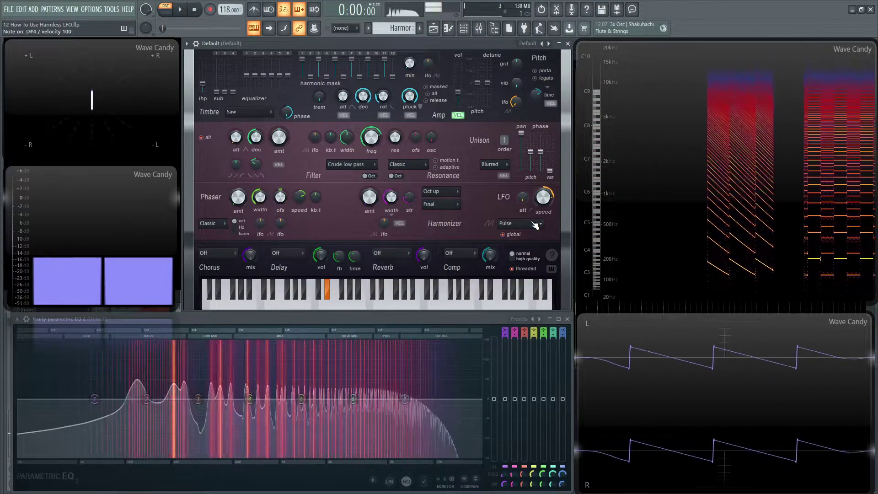
{"action": "key", "text": "s"}
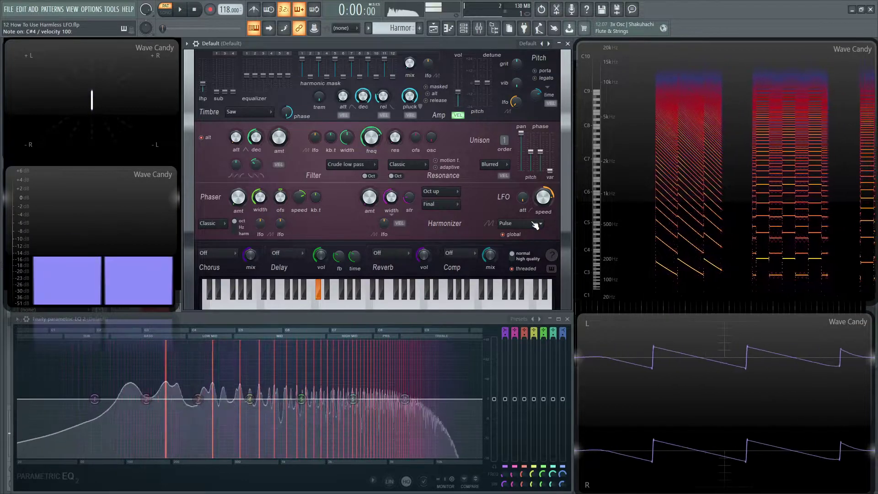
Audition the Stairs and Triangle LFO shapes by playing a D#4 note with each.
{"action": "scroll", "coordinate": [535, 225], "scroll_direction": "down", "scroll_amount": 1}
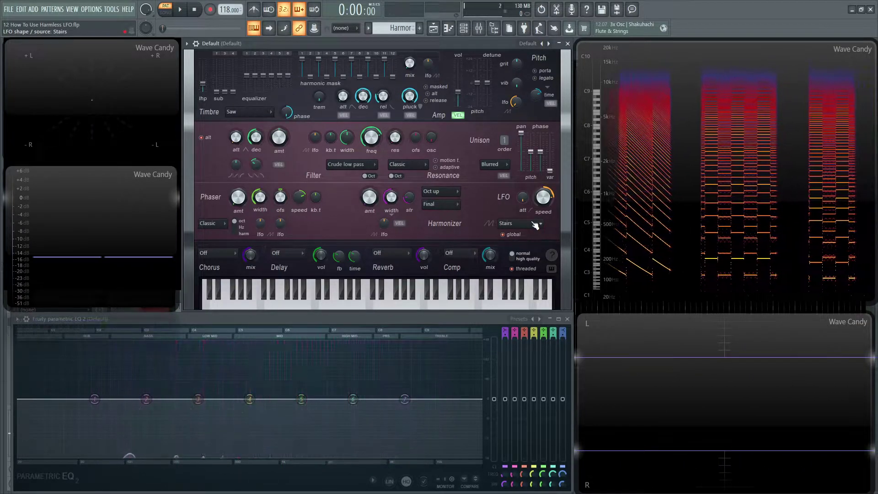
{"action": "key", "text": "d"}
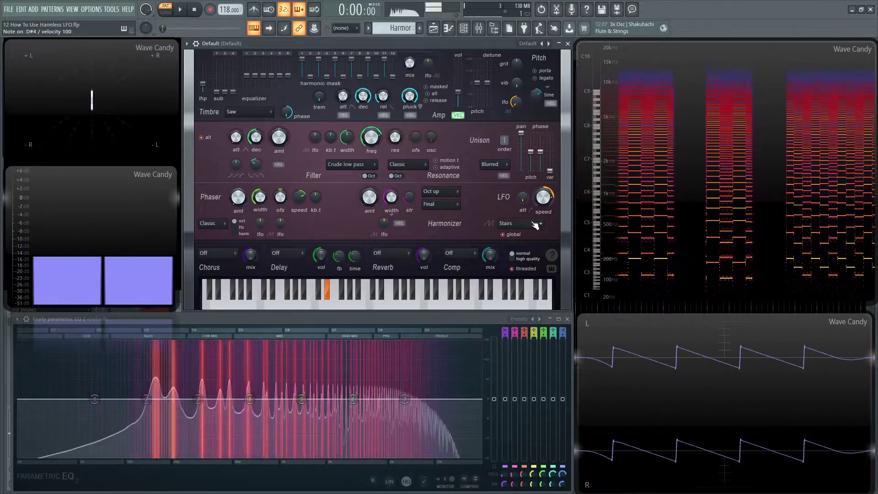
{"action": "scroll", "coordinate": [535, 225], "scroll_direction": "down", "scroll_amount": 1}
{"action": "key", "text": "d"}
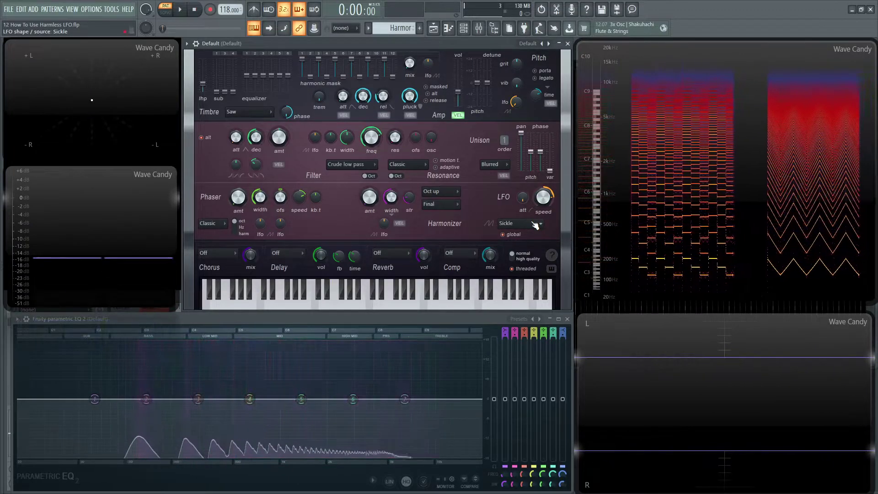
Audition the Sickle and Multisine LFO shapes on D#4, and look over the available special LFO sources.
{"action": "scroll", "coordinate": [535, 225], "scroll_direction": "down", "scroll_amount": 1}
{"action": "key", "text": "d"}
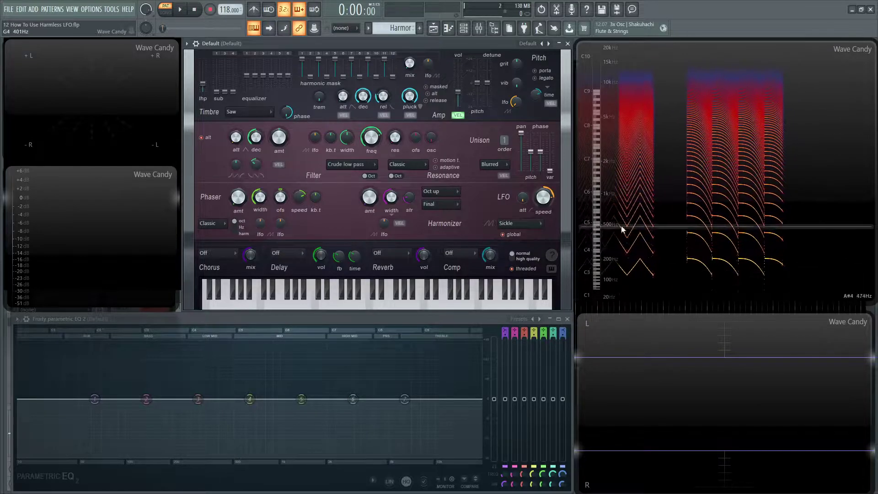
{"action": "key", "text": "d"}
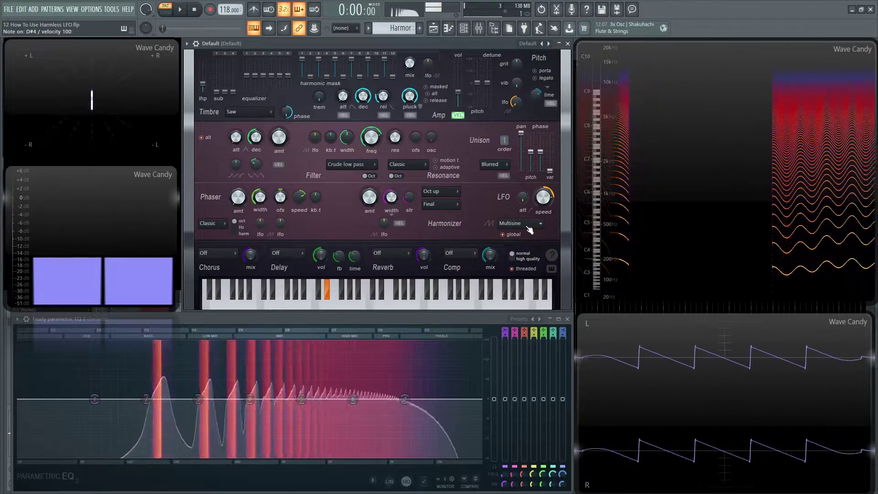
{"action": "left_click", "coordinate": [525, 225]}
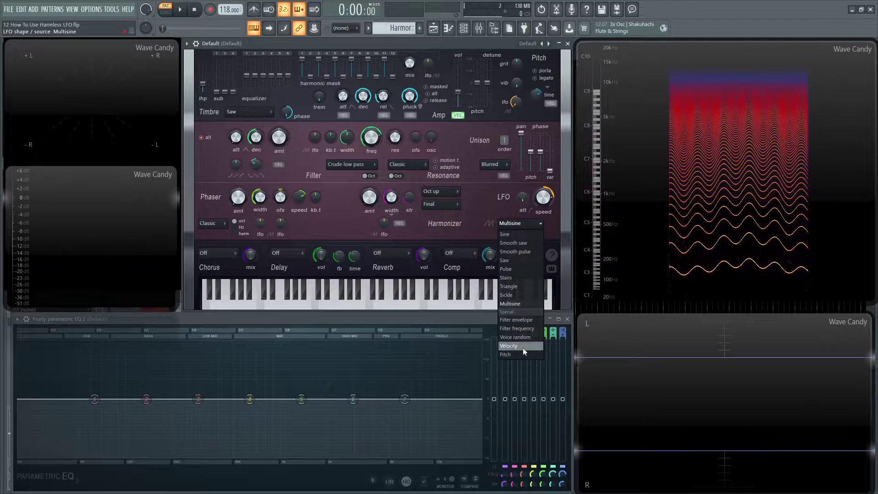
{"action": "left_click", "coordinate": [471, 201]}
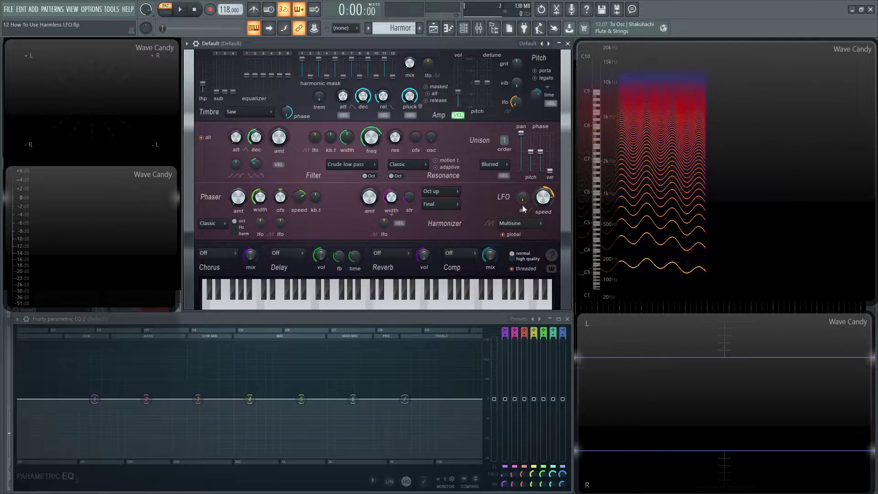
Set the LFO shape to Sine and compare the pitch modulation at 0% and 100% LFO attack by playing notes.
{"action": "left_click", "coordinate": [525, 225]}
{"action": "left_click", "coordinate": [521, 235]}
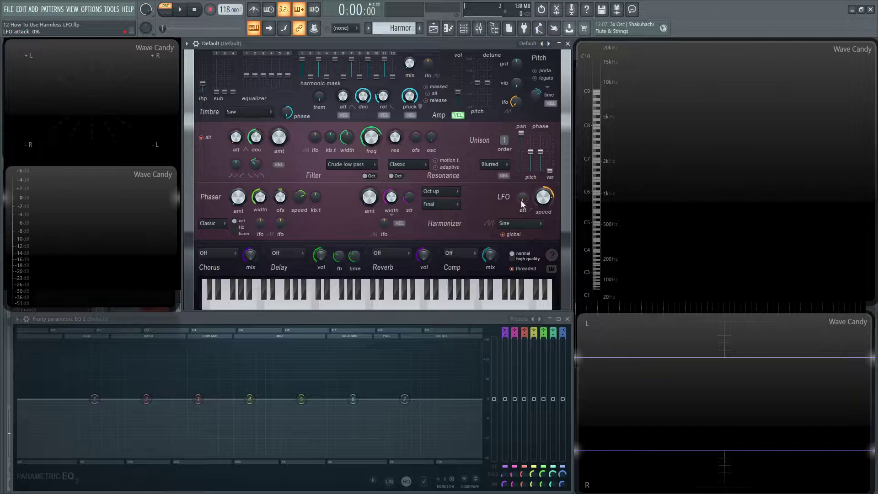
{"action": "key", "text": "d"}
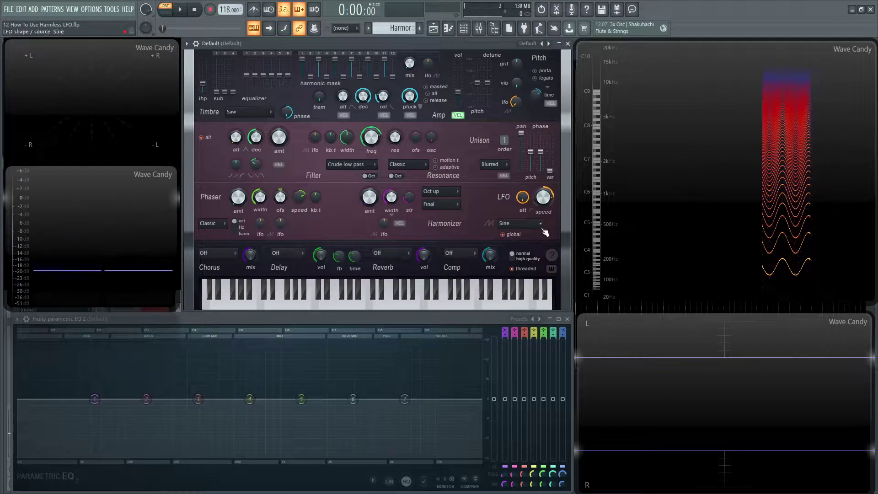
{"action": "key", "text": "d"}
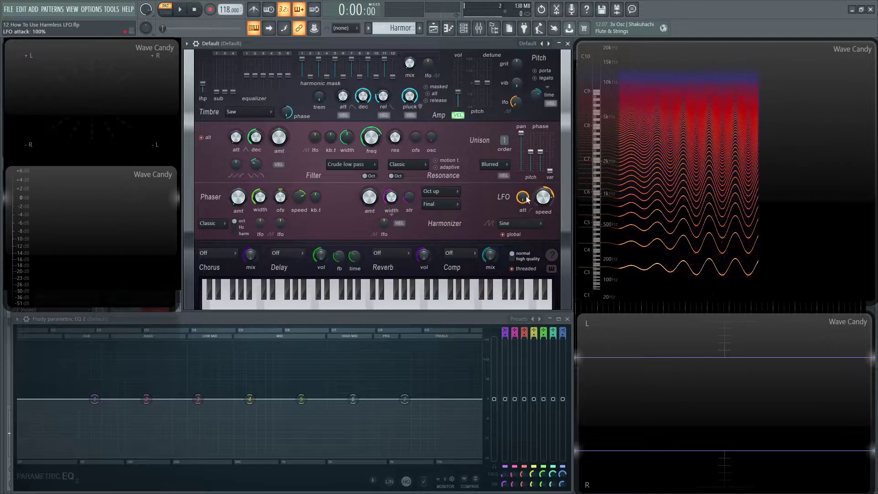
Return the LFO attack to 0%, toggle the global LFO option off and on, and play repeated D#4 notes.
{"action": "left_click_drag", "start_coordinate": [525, 199], "coordinate": [523, 233]}
{"action": "left_click", "coordinate": [514, 236]}
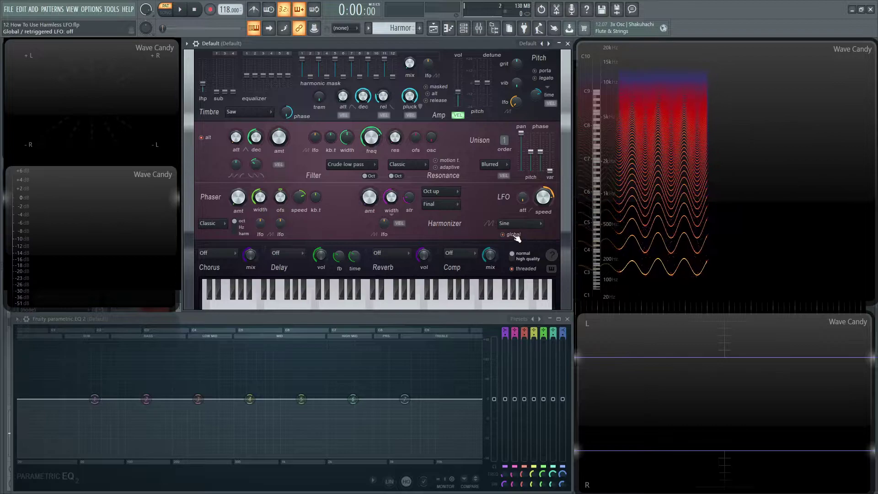
{"action": "left_click", "coordinate": [516, 236]}
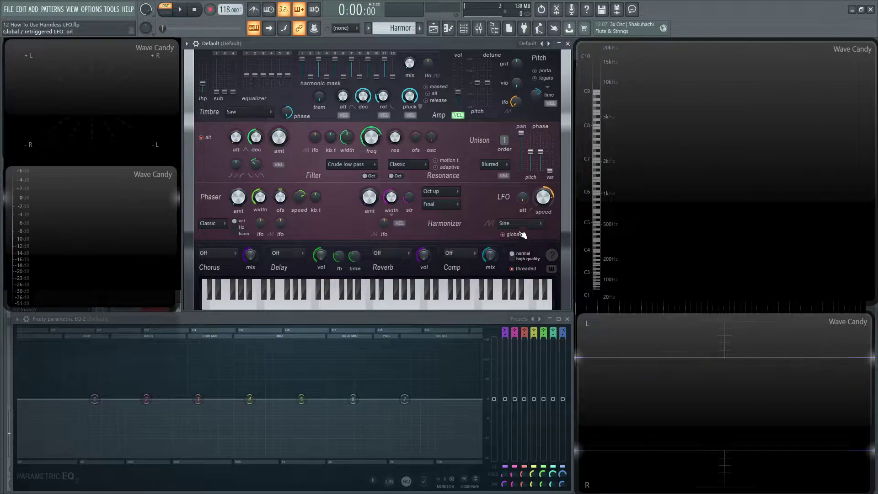
{"action": "key", "text": "d"}
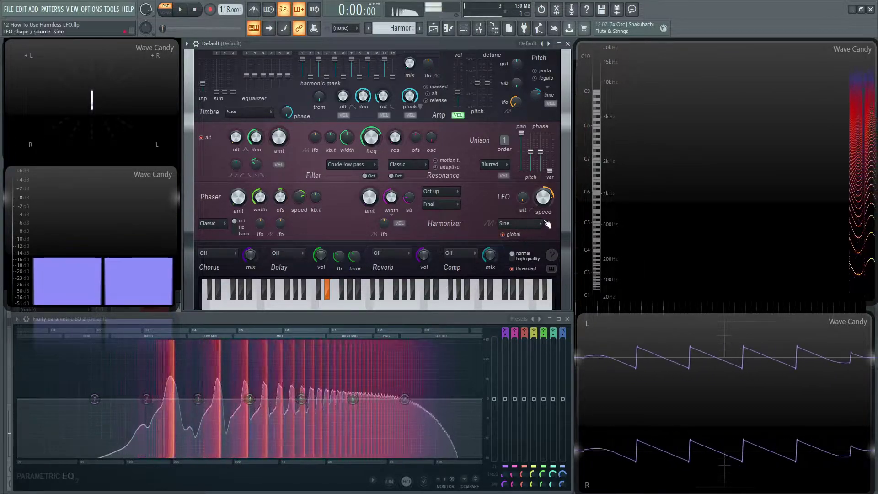
{"action": "key", "text": "d"}
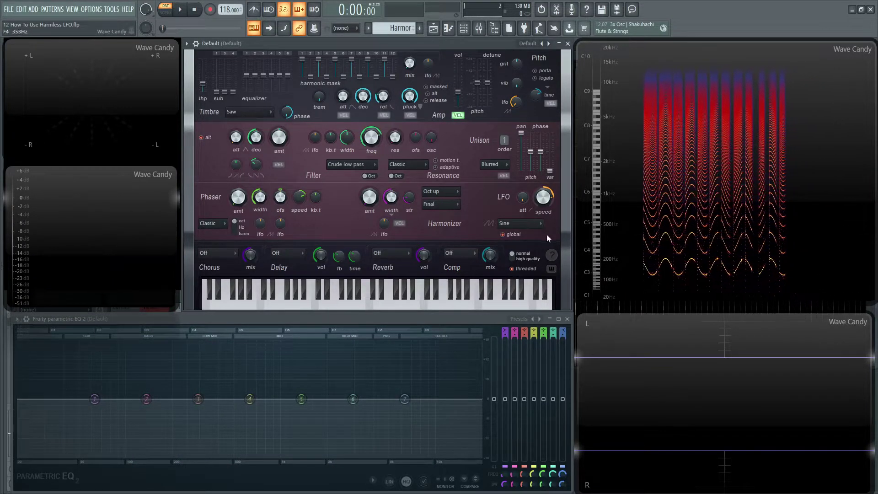
Turn off the global LFO option, play repeated D#4 notes, and turn it back on to compare.
{"action": "left_click", "coordinate": [521, 235]}
{"action": "key", "text": "d"}
{"action": "key", "text": "d"}
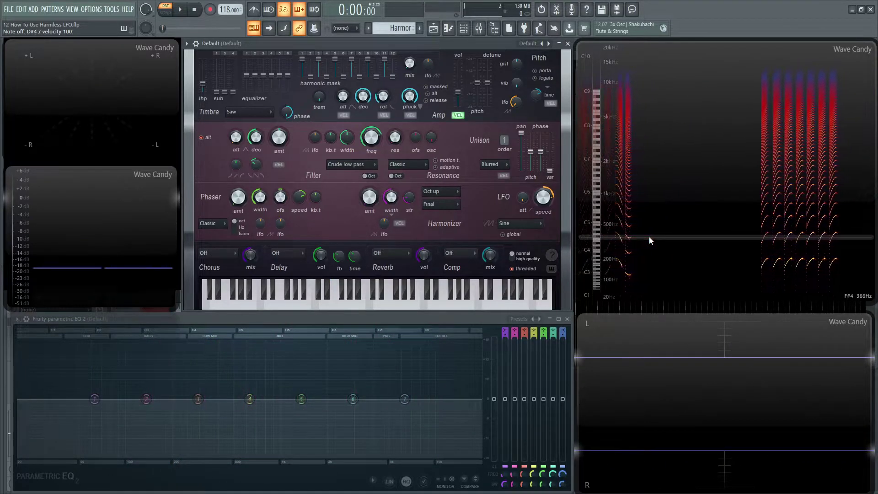
{"action": "key", "text": "d"}
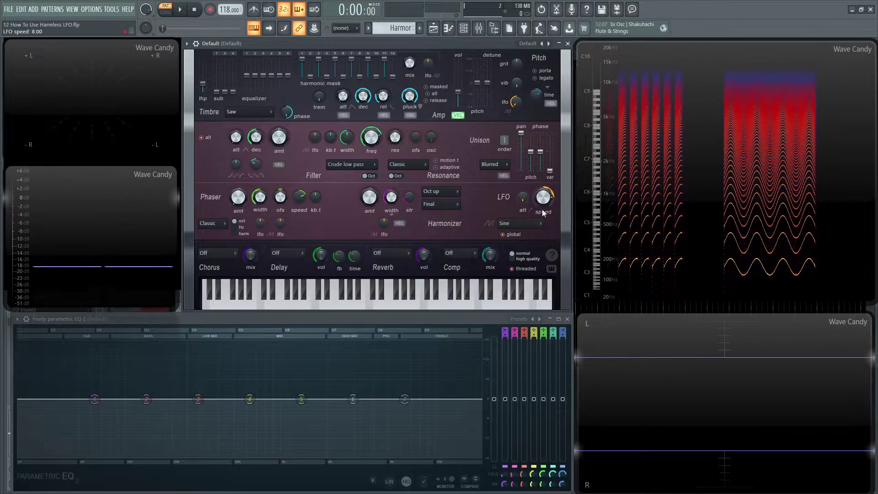
Set the LFO source to Filter envelope, lengthen the filter envelope attack to 1416 ms, and play repeated C#4 notes.
{"action": "left_click", "coordinate": [530, 224]}
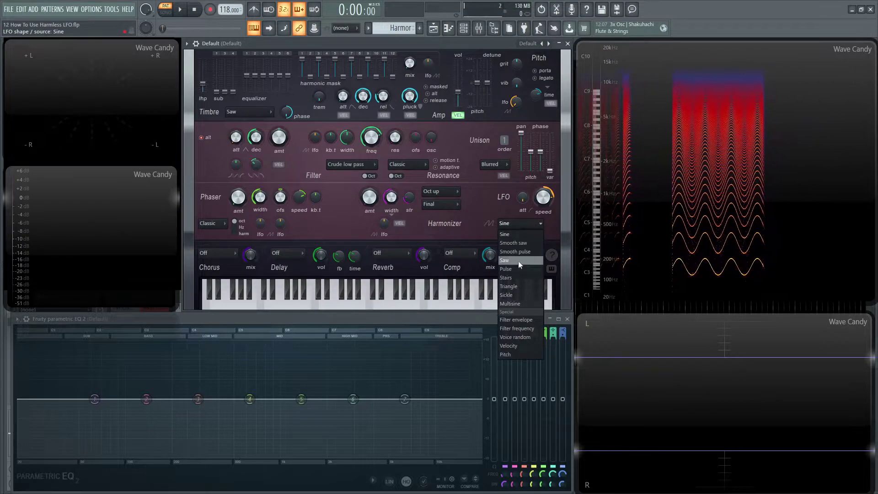
{"action": "left_click", "coordinate": [527, 321]}
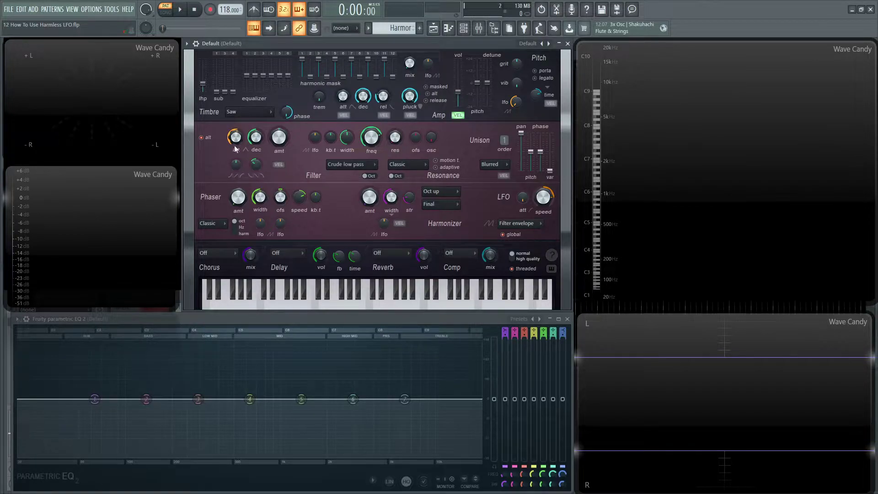
{"action": "key", "text": "s"}
{"action": "key", "text": "s"}
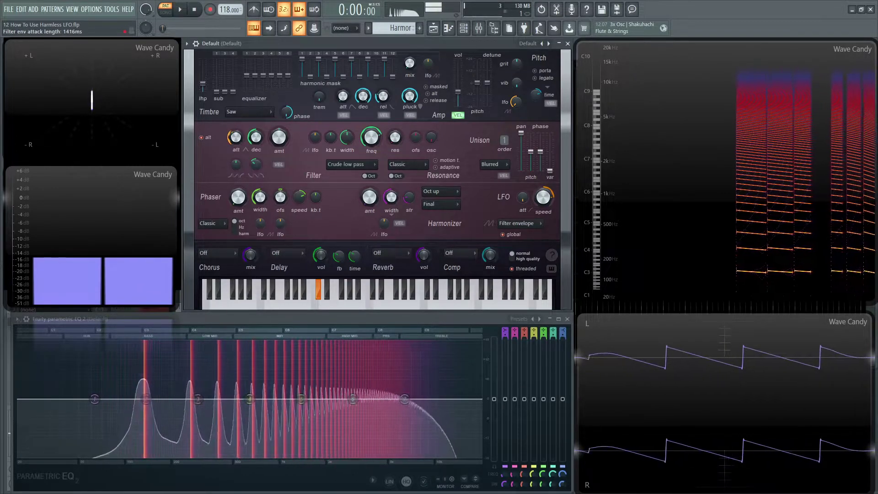
{"action": "key", "text": "s"}
Shorten the filter envelope attack to its minimum while playing repeated C#4 notes.
{"action": "left_click_drag", "start_coordinate": [236, 138], "coordinate": [236, 160]}
{"action": "key", "text": "s"}
{"action": "key", "text": "s"}
{"action": "key", "text": "s"}
{"action": "key", "text": "s"}
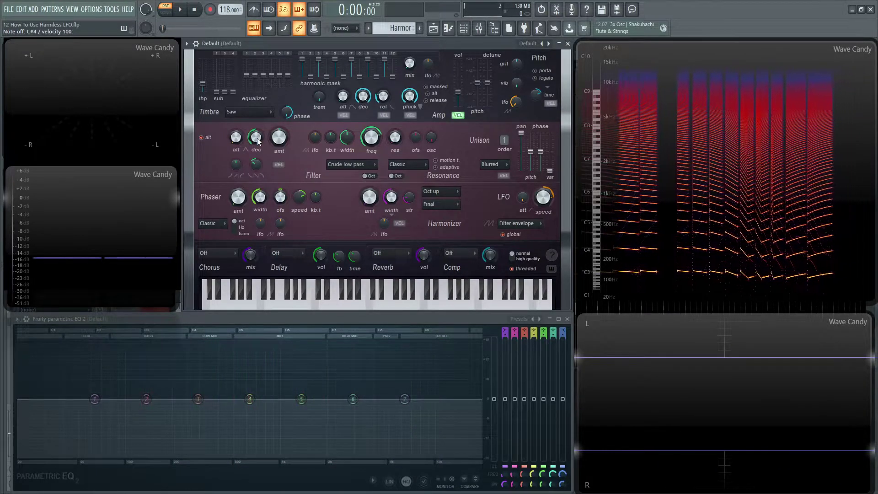
Shorten the filter envelope decay and lengthen its attack again while playing C#4 notes, and go over the envelope slope controls.
{"action": "key", "text": "s"}
{"action": "left_click_drag", "start_coordinate": [257, 141], "coordinate": [257, 139]}
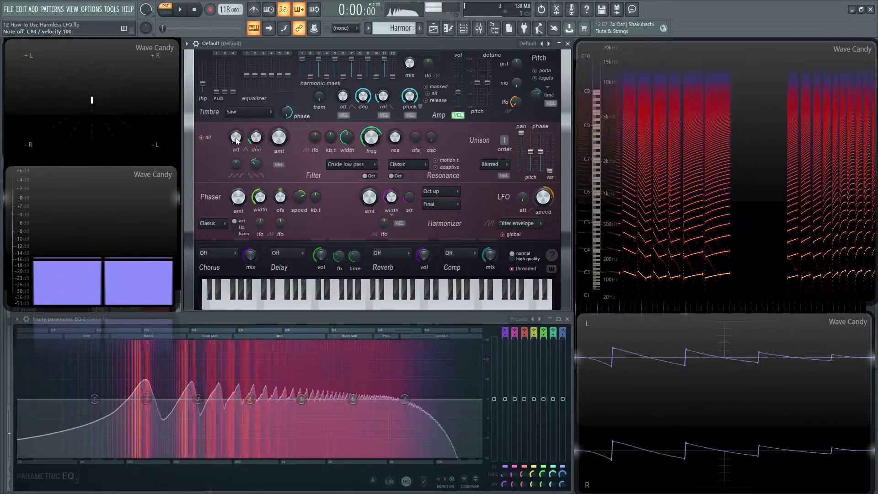
{"action": "key", "text": "s"}
{"action": "left_click_drag", "start_coordinate": [236, 137], "coordinate": [236, 117]}
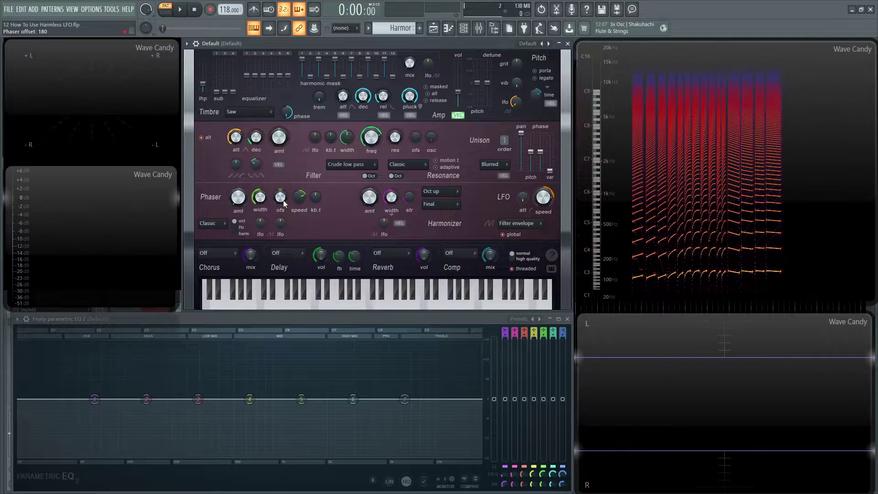
{"action": "left_click_drag", "start_coordinate": [236, 167], "coordinate": [257, 165]}
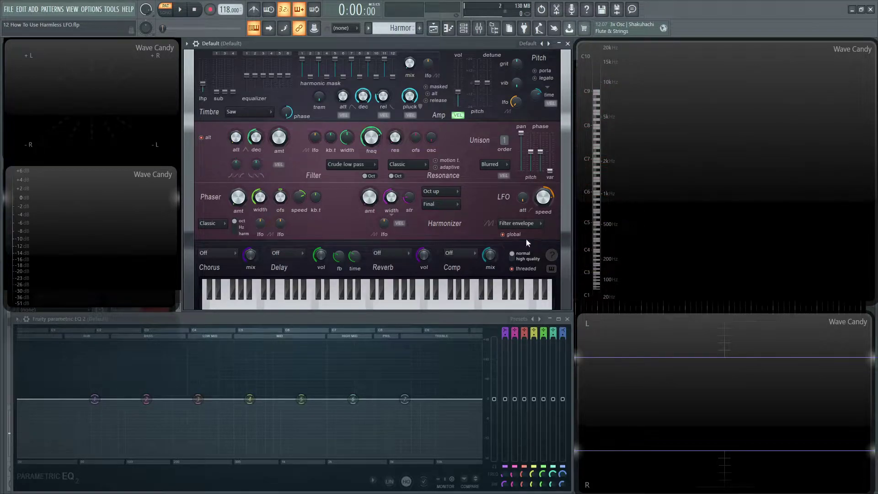
Set the LFO source to Filter frequency and vary the filter frequency while playing a note.
{"action": "left_click", "coordinate": [524, 224]}
{"action": "left_click", "coordinate": [528, 330]}
{"action": "key", "text": "x"}
{"action": "left_click_drag", "start_coordinate": [368, 141], "coordinate": [372, 147]}
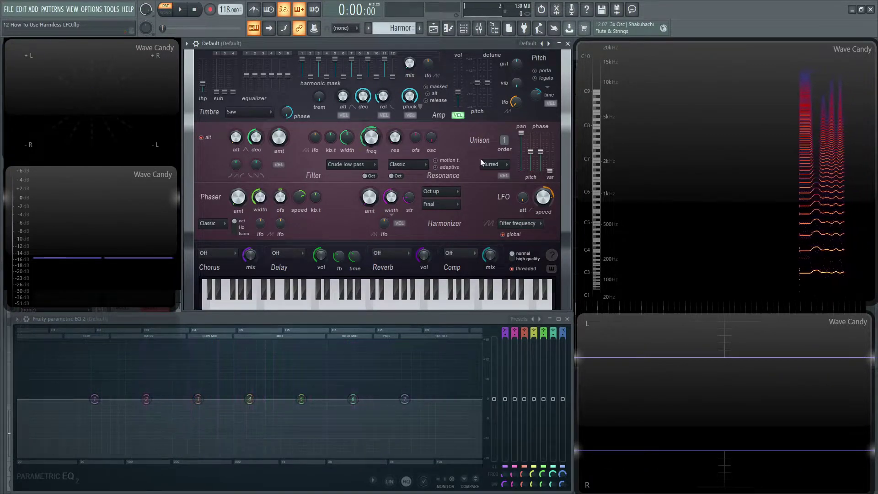
Sweep the filter frequency up and down while playing notes to shift the pitch through the LFO.
{"action": "key", "text": "z"}
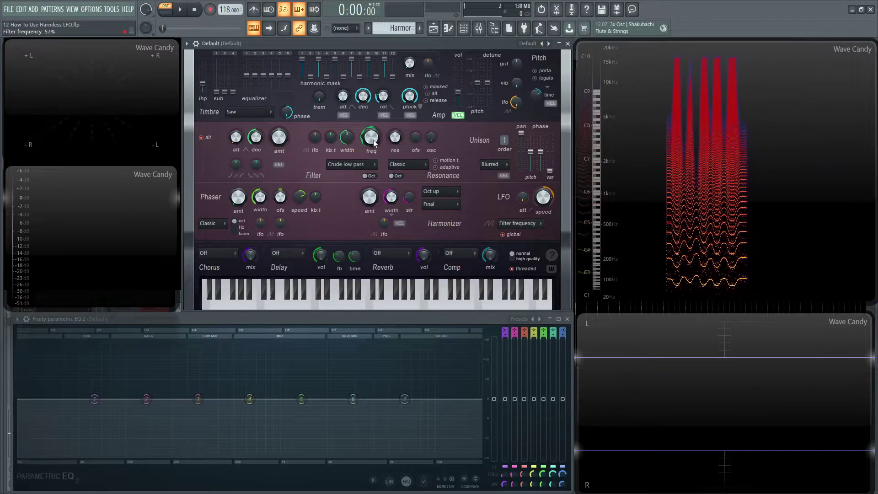
{"action": "left_click_drag", "start_coordinate": [374, 143], "coordinate": [373, 111]}
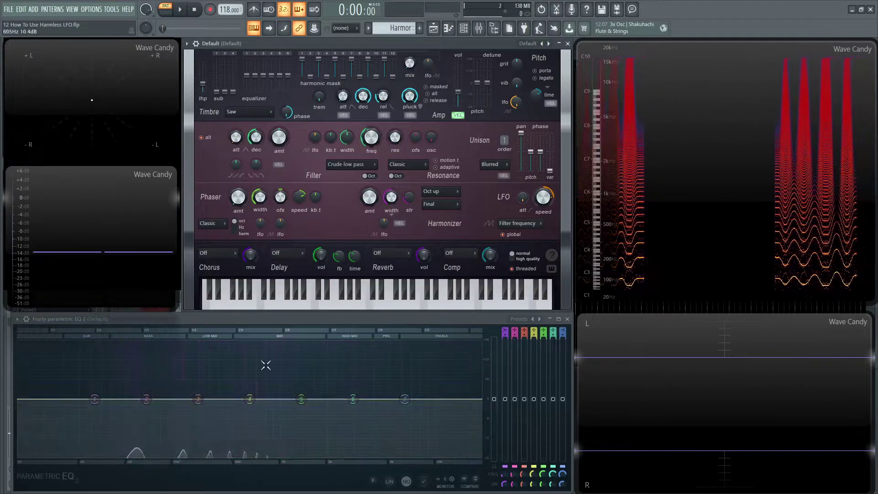
{"action": "mouse_move", "coordinate": [372, 138]}
{"action": "left_mouse_down"}
{"action": "mouse_move", "coordinate": [371, 125]}
{"action": "mouse_move", "coordinate": [372, 148]}
{"action": "mouse_move", "coordinate": [371, 122]}
{"action": "mouse_move", "coordinate": [370, 147]}
{"action": "mouse_move", "coordinate": [370, 132]}
{"action": "left_mouse_up"}
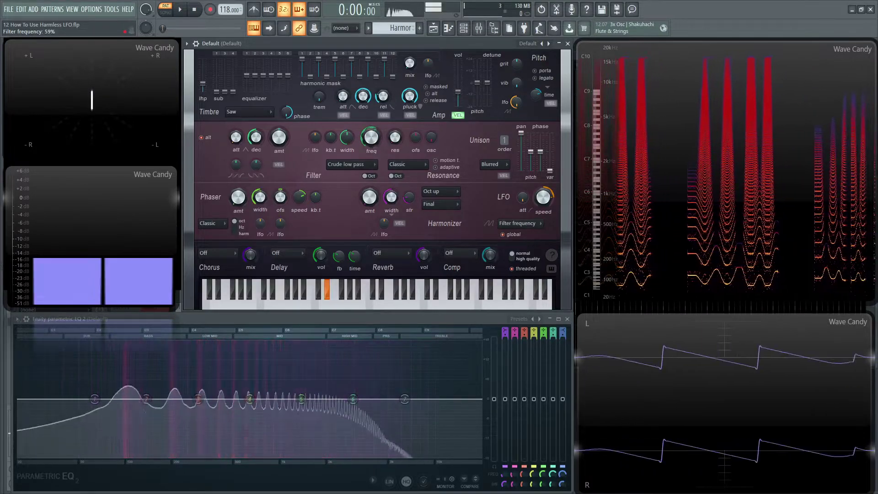
Set the LFO source to Voice random and play repeated D#4 and F#4 notes.
{"action": "left_click", "coordinate": [533, 224]}
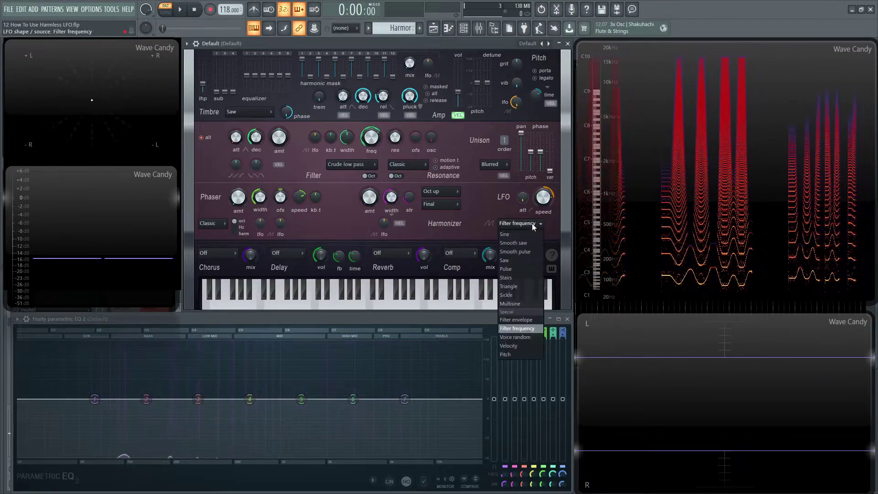
{"action": "left_click", "coordinate": [522, 339]}
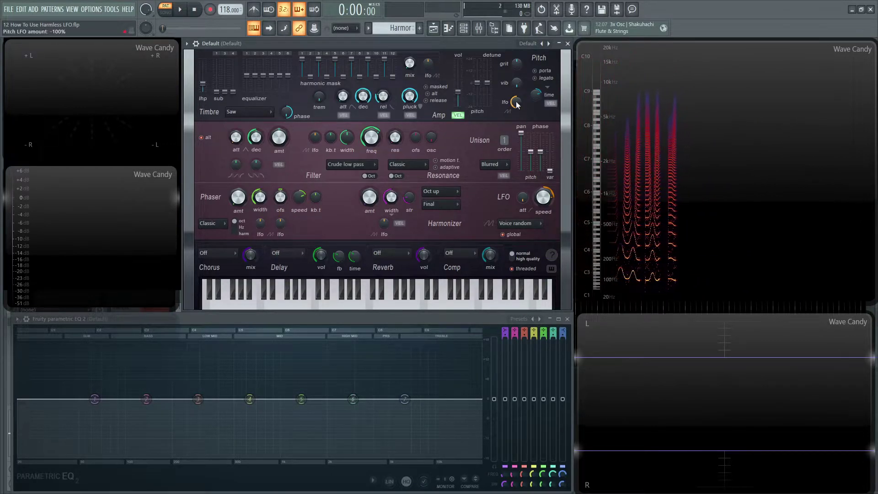
{"action": "key", "text": "d"}
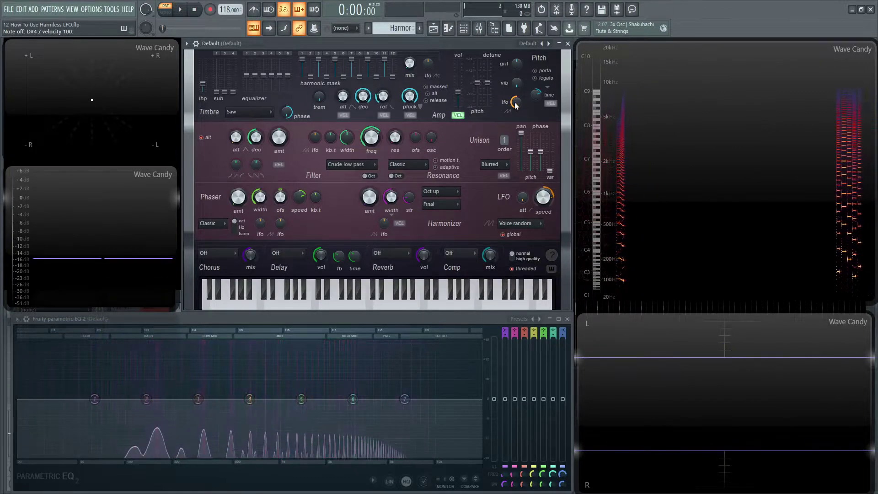
{"action": "key", "text": "d"}
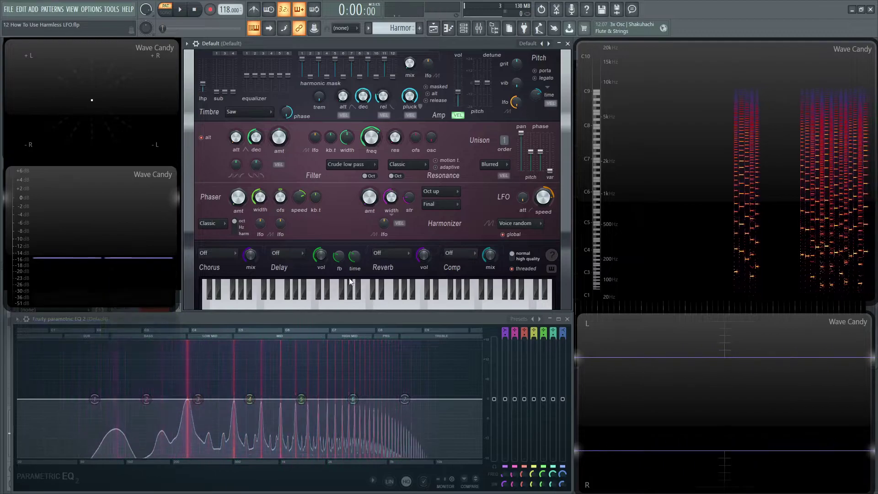
{"action": "left_click", "coordinate": [329, 289]}
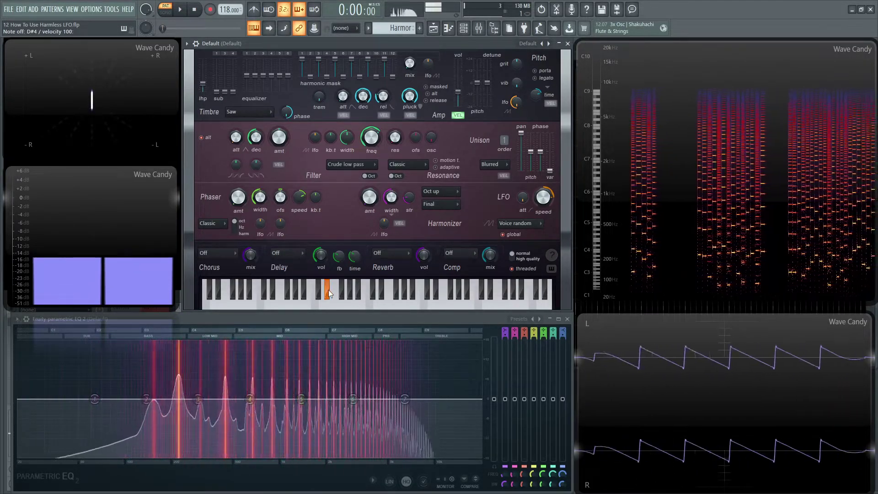
{"action": "key", "text": "g"}
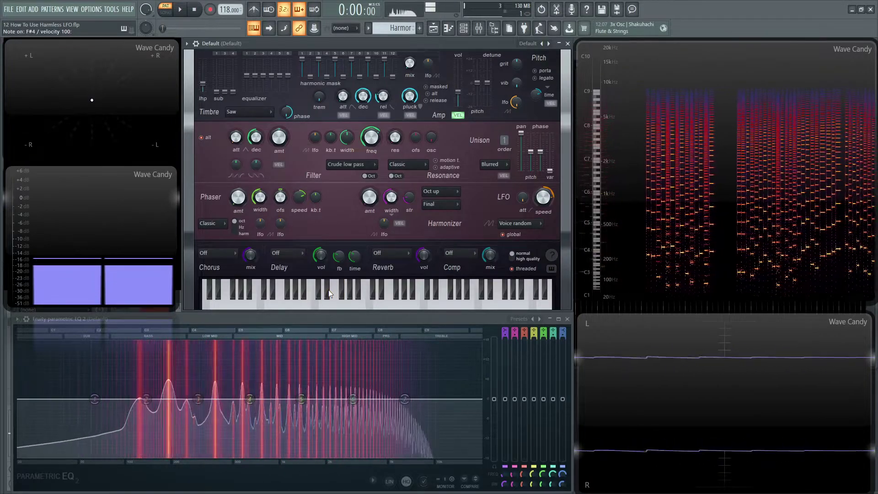
{"action": "left_click", "coordinate": [328, 289]}
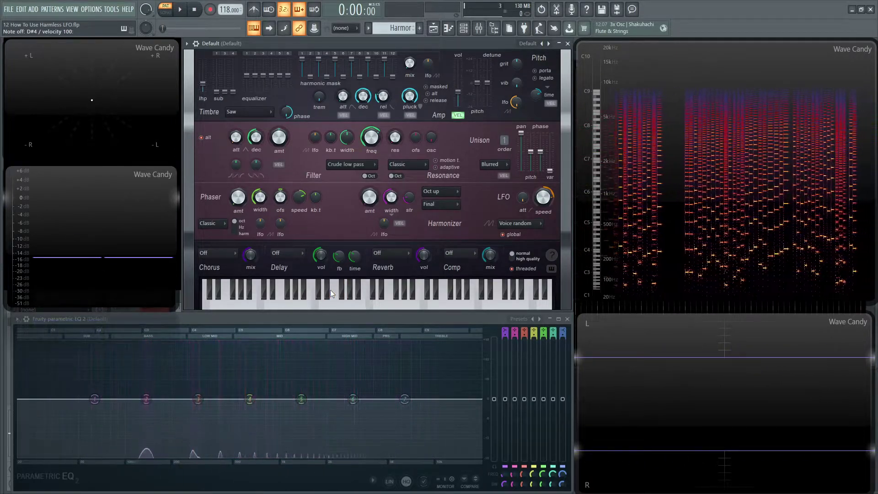
Set the LFO source to Velocity and move the last F#4 note onto beat four in the piano roll.
{"action": "left_click", "coordinate": [536, 224]}
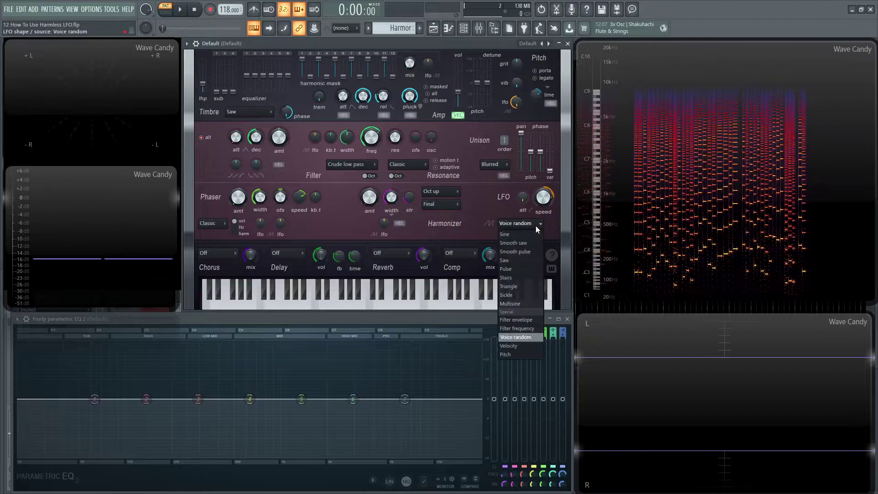
{"action": "left_click", "coordinate": [525, 346]}
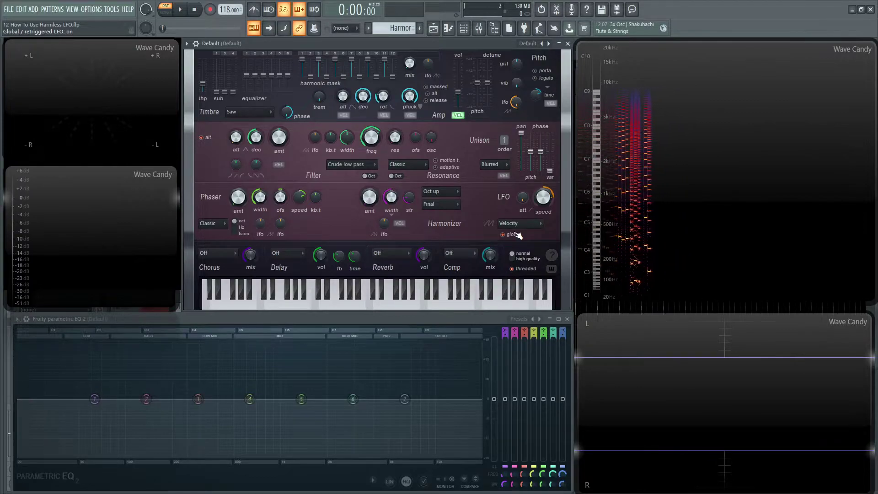
{"action": "key", "text": "F7"}
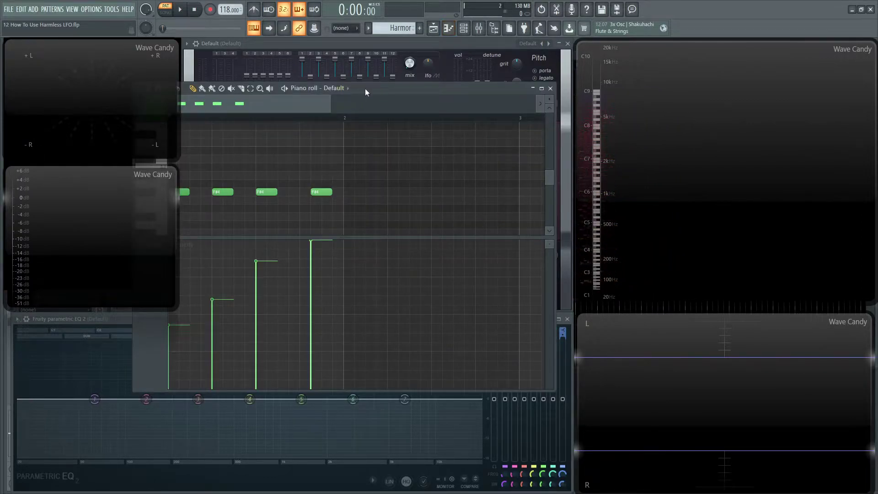
{"action": "left_click_drag", "start_coordinate": [366, 90], "coordinate": [443, 85]}
{"action": "left_click", "coordinate": [396, 186]}
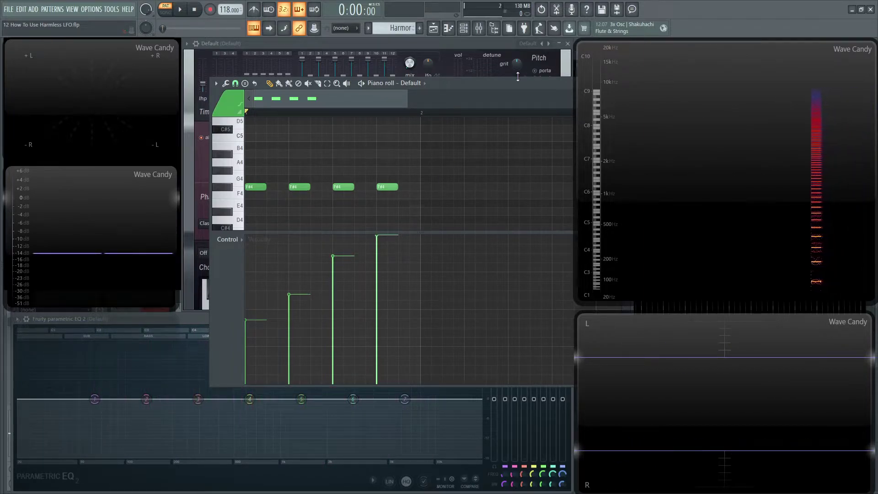
Play back the four F#4 notes of rising velocity, stop playback, and close the piano roll.
{"action": "key", "text": "space"}
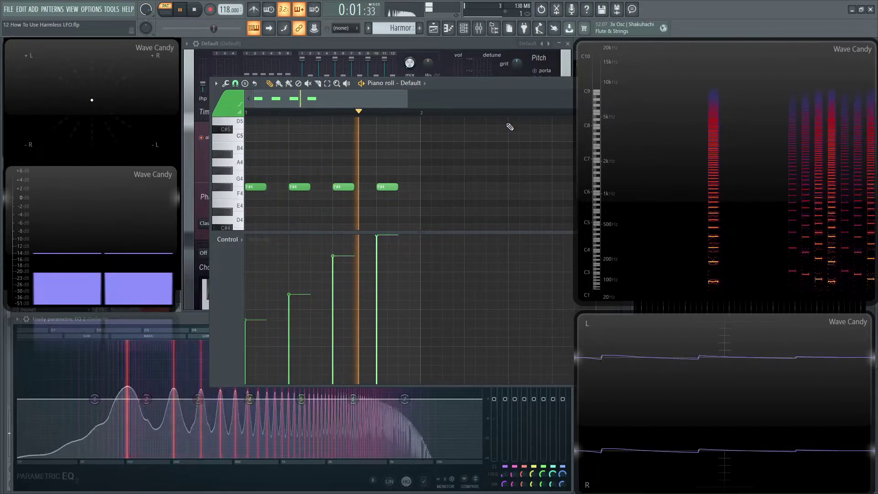
{"action": "key", "text": "space"}
{"action": "left_click_drag", "start_coordinate": [496, 79], "coordinate": [405, 133]}
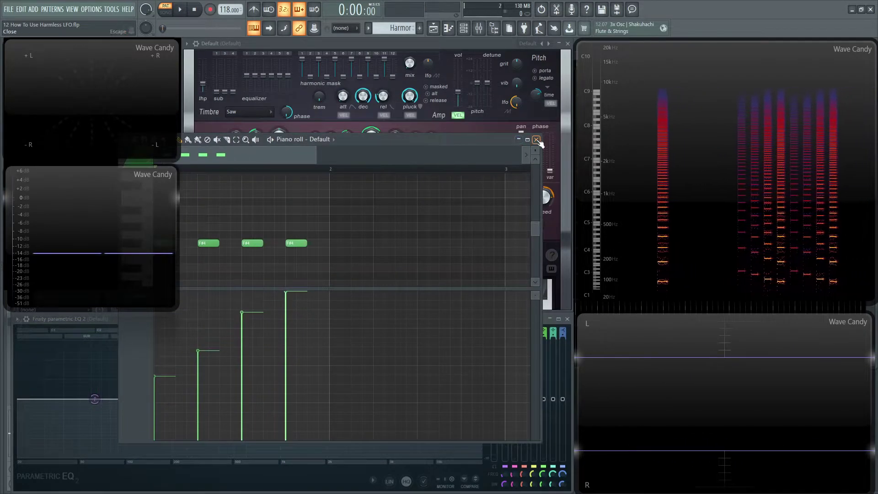
{"action": "left_click", "coordinate": [538, 138]}
Set the LFO source to Pitch and play repeated D#4 notes.
{"action": "left_click", "coordinate": [520, 223]}
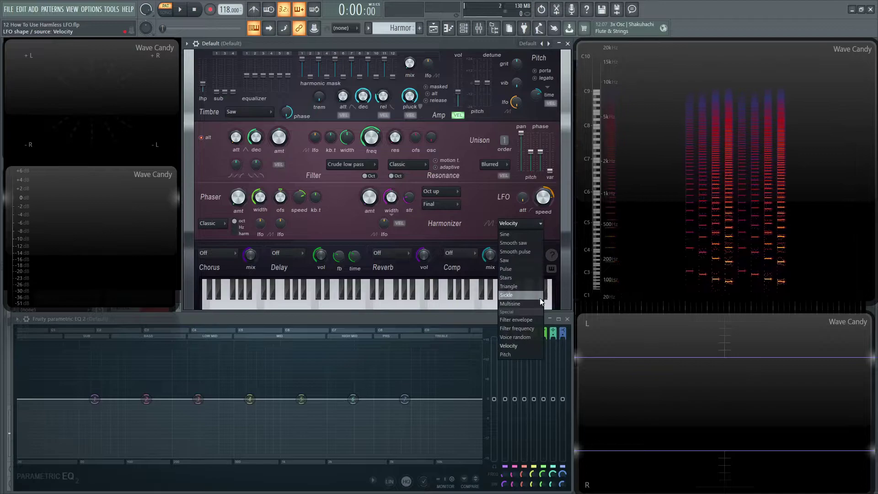
{"action": "left_click", "coordinate": [521, 355]}
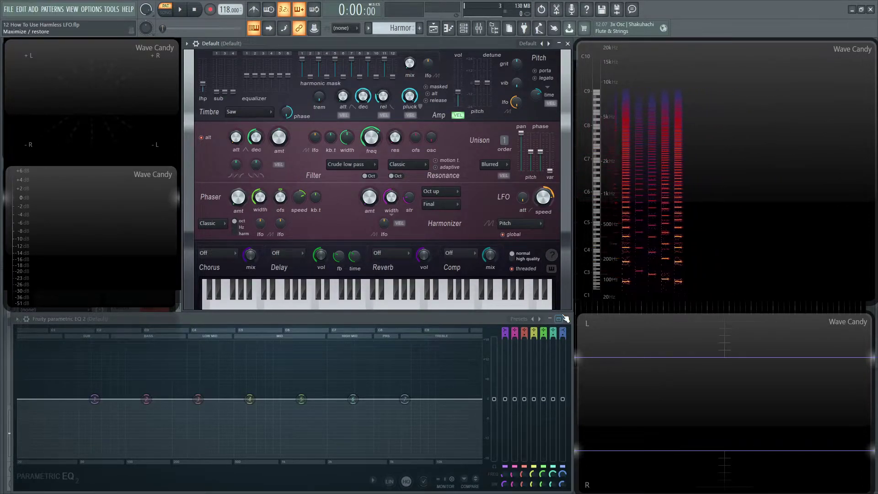
{"action": "key", "text": "q"}
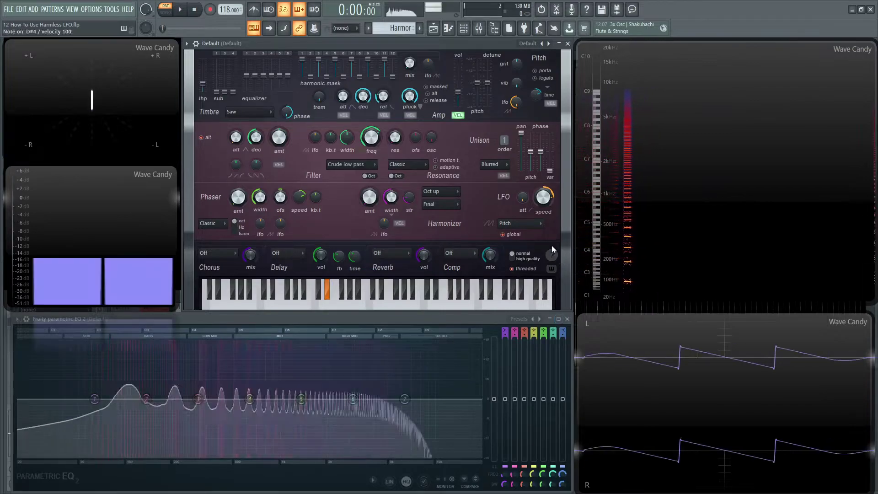
{"action": "key", "text": "d"}
{"action": "key", "text": "d"}
{"action": "key", "text": "d"}
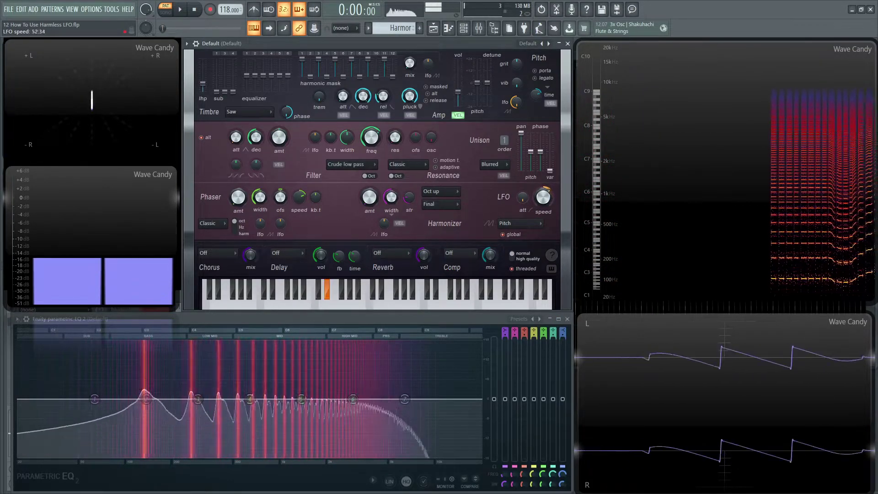
Vary the LFO speed while playing D#4 notes with the Pitch source.
{"action": "left_click_drag", "start_coordinate": [545, 194], "coordinate": [545, 192]}
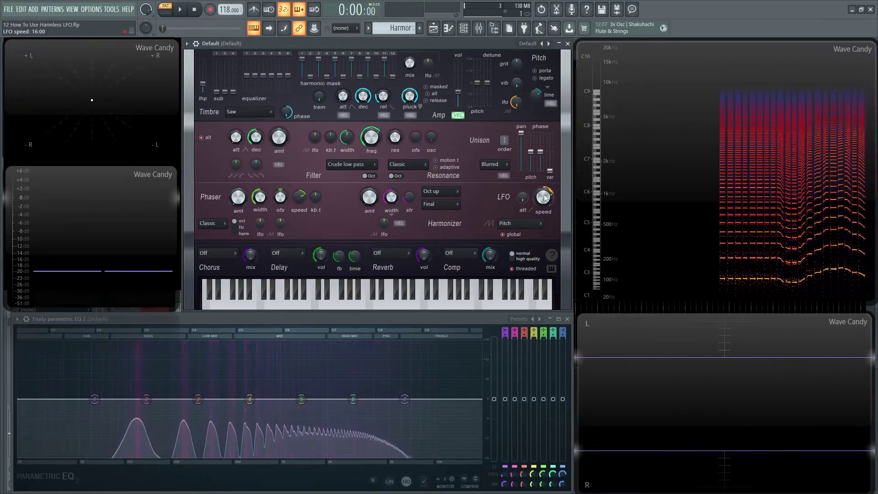
{"action": "key", "text": "d"}
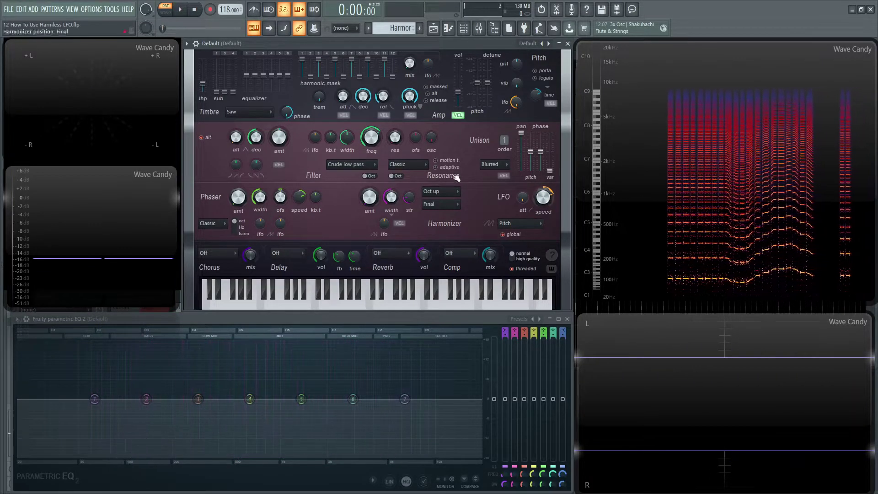
{"action": "key", "text": "d"}
{"action": "left_click_drag", "start_coordinate": [548, 204], "coordinate": [548, 194]}
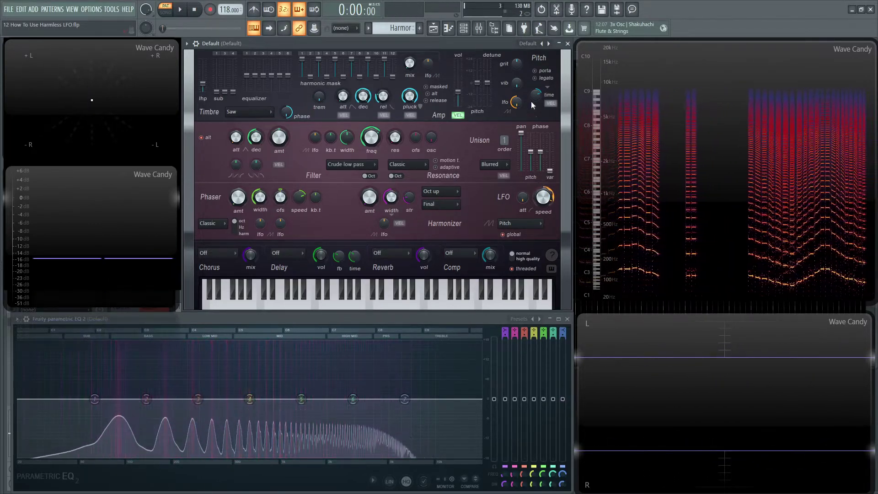
Vary the pitch LFO amount while playing repeated D#4 notes.
{"action": "key", "text": "d"}
{"action": "left_click_drag", "start_coordinate": [519, 105], "coordinate": [519, 104]}
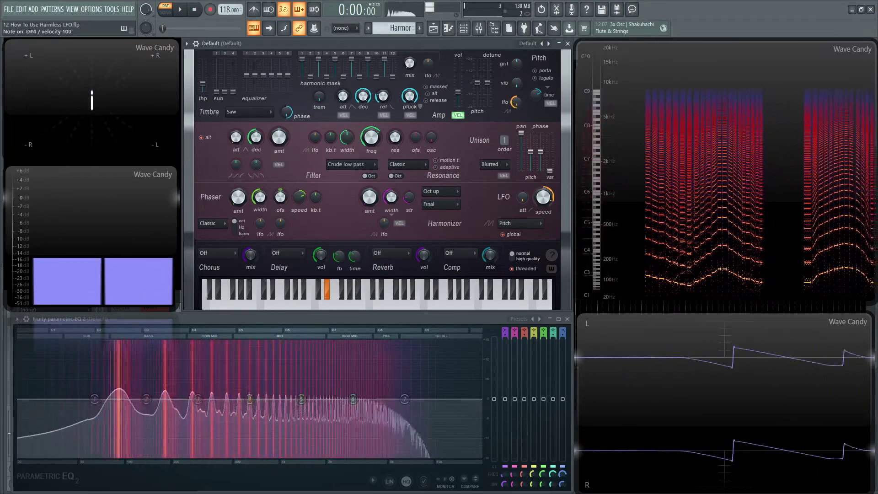
{"action": "key", "text": "d"}
{"action": "left_click_drag", "start_coordinate": [516, 102], "coordinate": [516, 120]}
{"action": "key", "text": "d"}
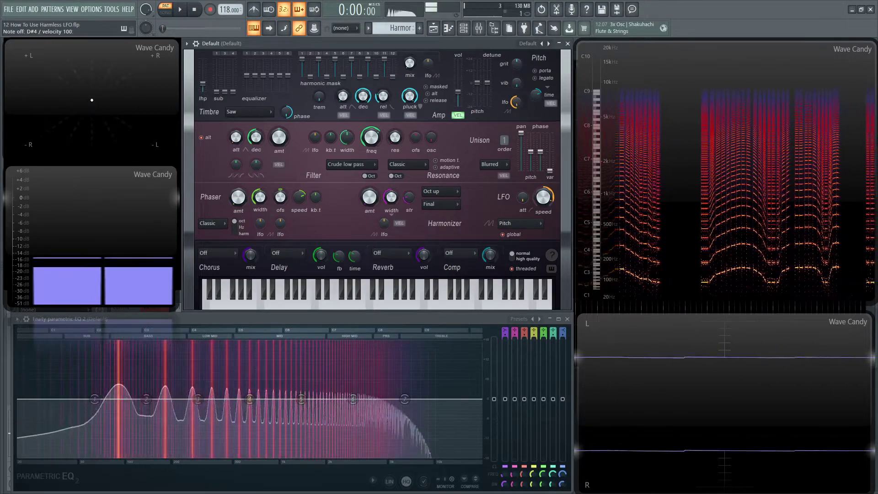
{"action": "left_click_drag", "start_coordinate": [516, 102], "coordinate": [516, 120]}
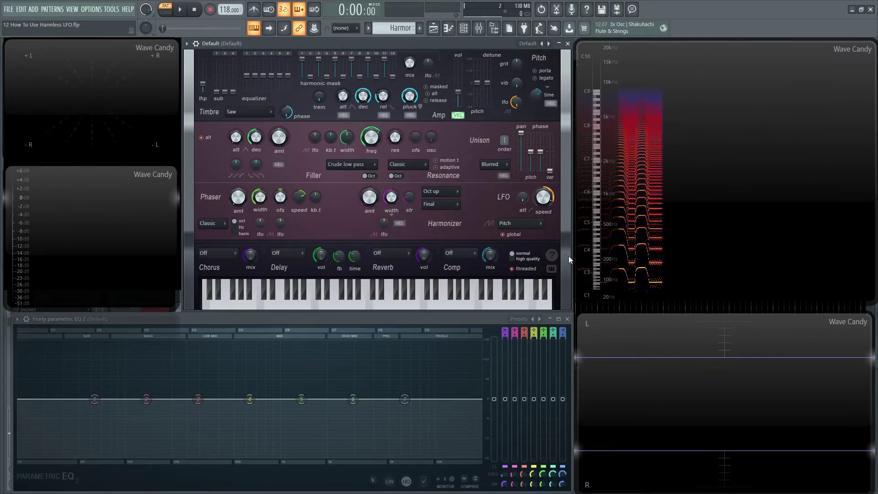
Go over the list of LFO shapes and special sources without choosing another one.
{"action": "left_click", "coordinate": [521, 224]}
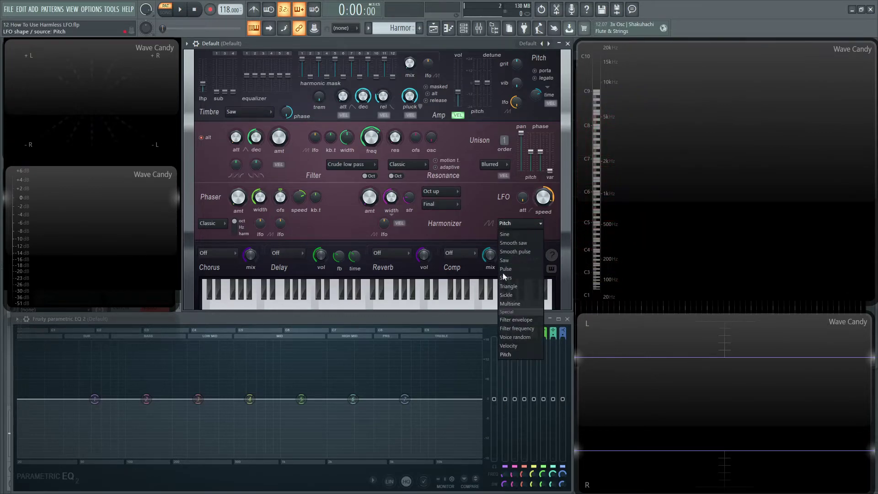
{"action": "left_click", "coordinate": [482, 192]}
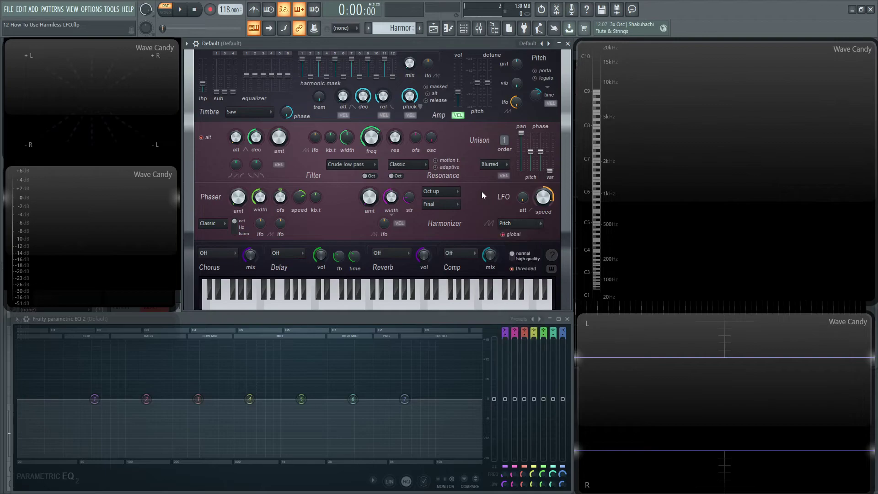